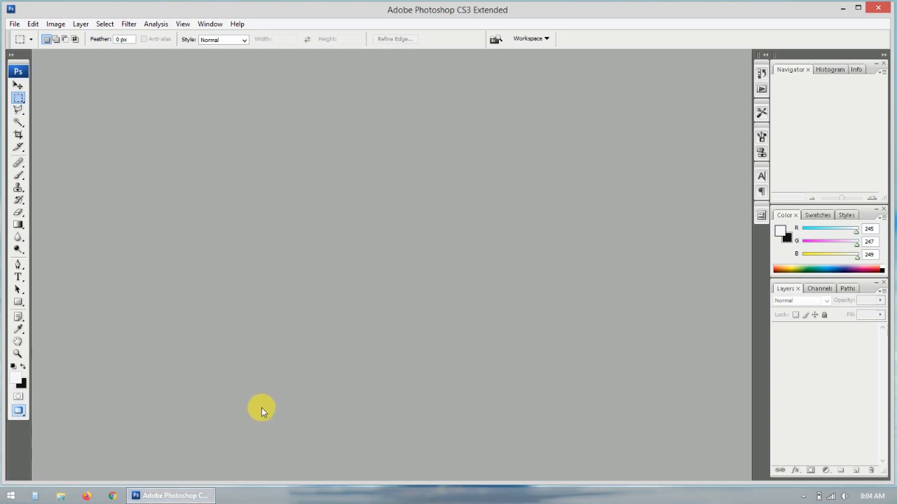
- Create a new 1023 × 406 pixel RGB document at 72 pixels/inch, filled with the background color
left_click(12, 25)
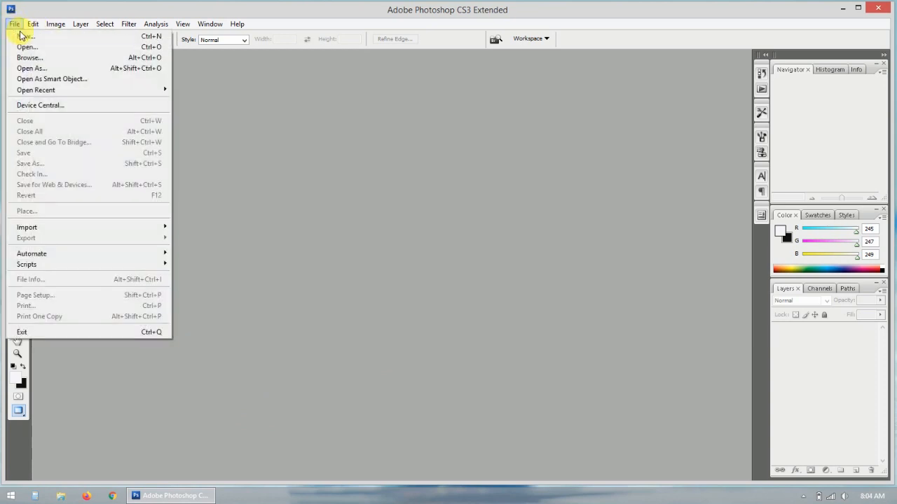
left_click(22, 36)
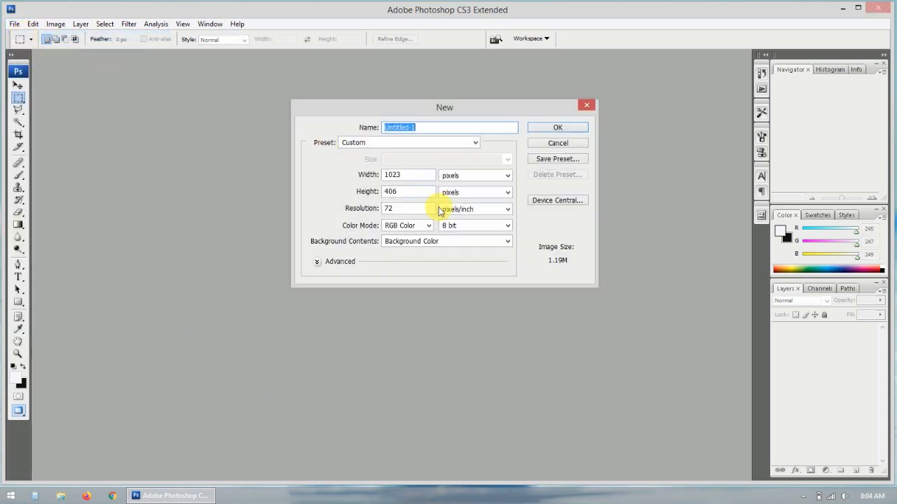
left_click(416, 180)
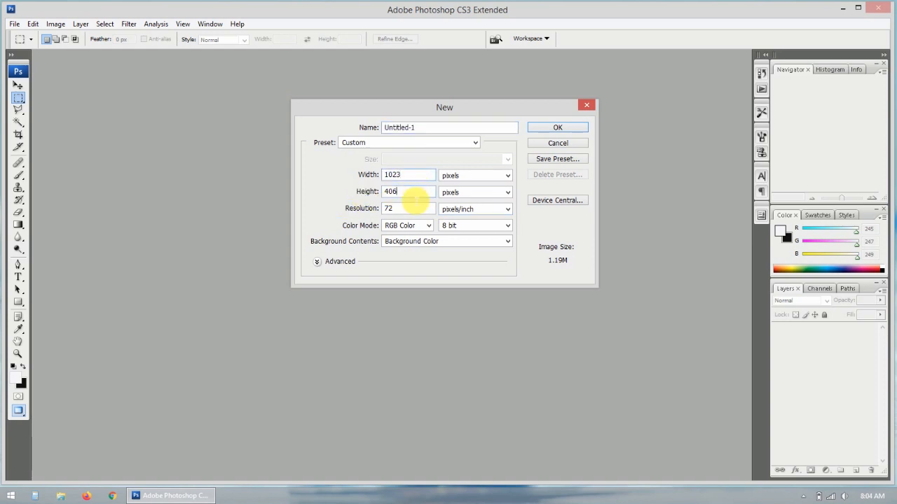
left_click(558, 131)
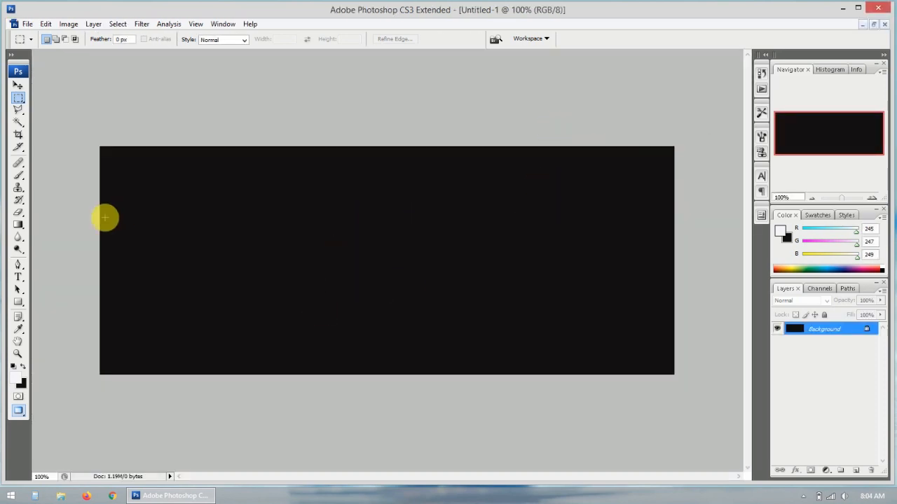
- Add the white text "Welcome" in 72 pt Impact and move it to the middle of the canvas
left_click(25, 284)
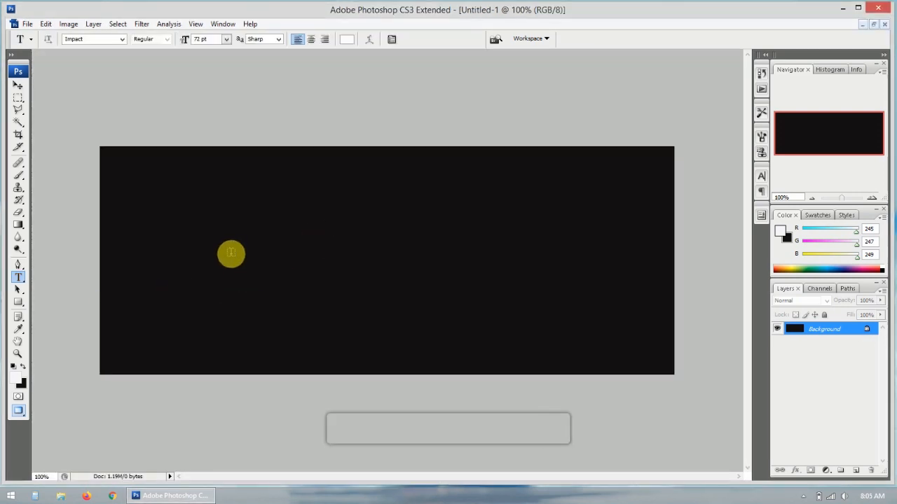
left_click(231, 255)
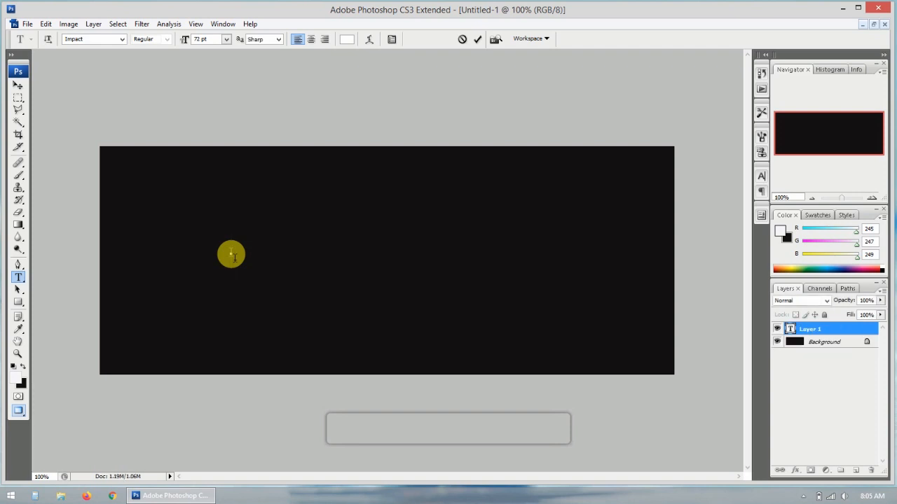
type("Welc")
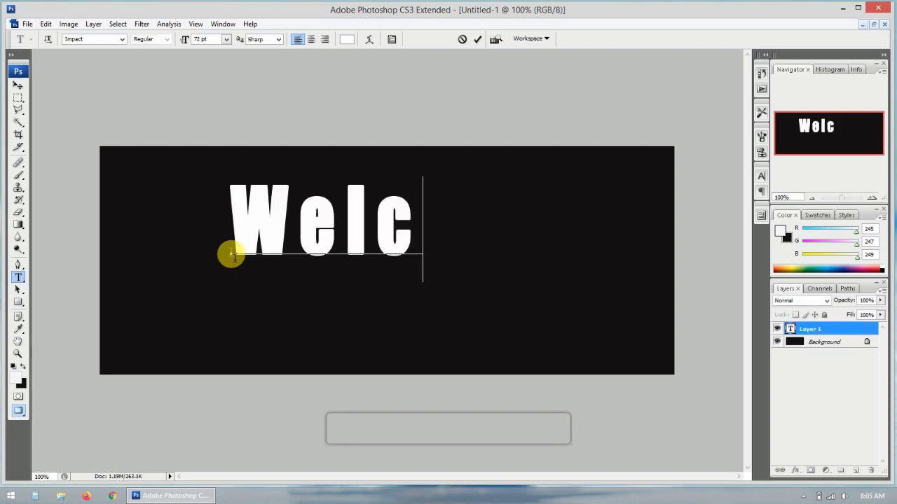
type("ome")
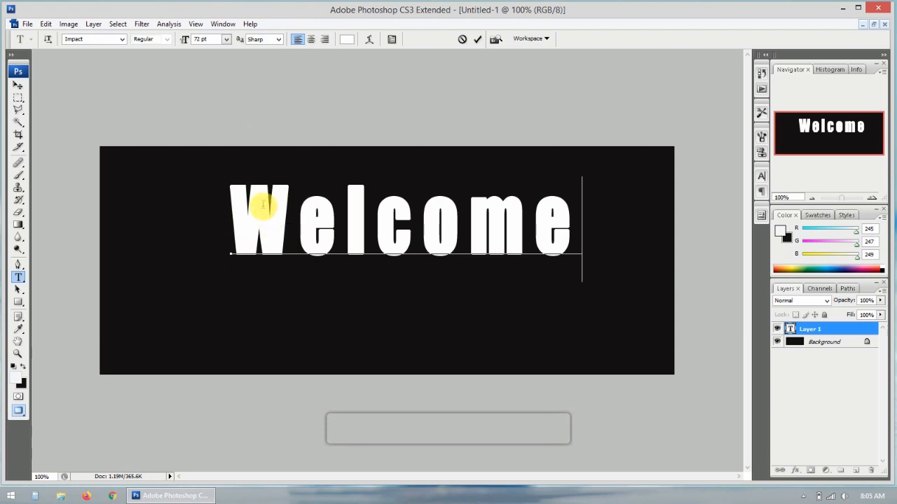
left_click(18, 85)
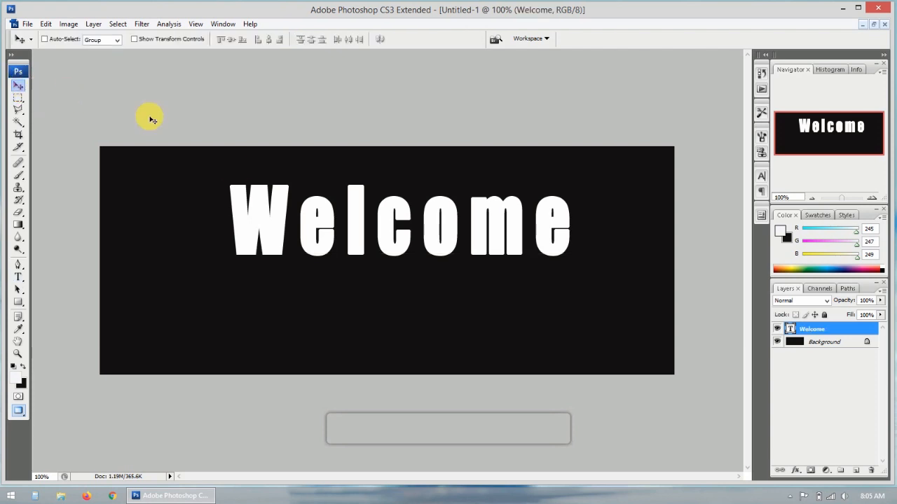
left_click_drag(400, 225, 396, 250)
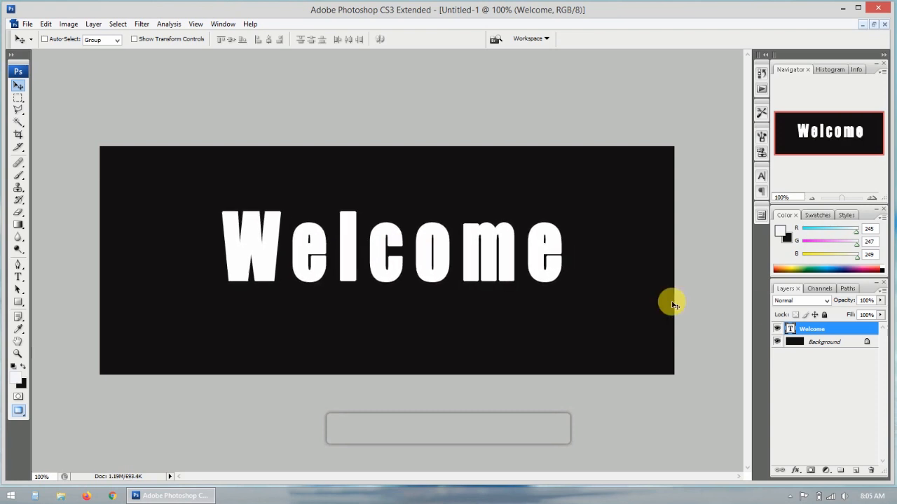
- Duplicate the Welcome text layer within the same document
right_click(839, 330)
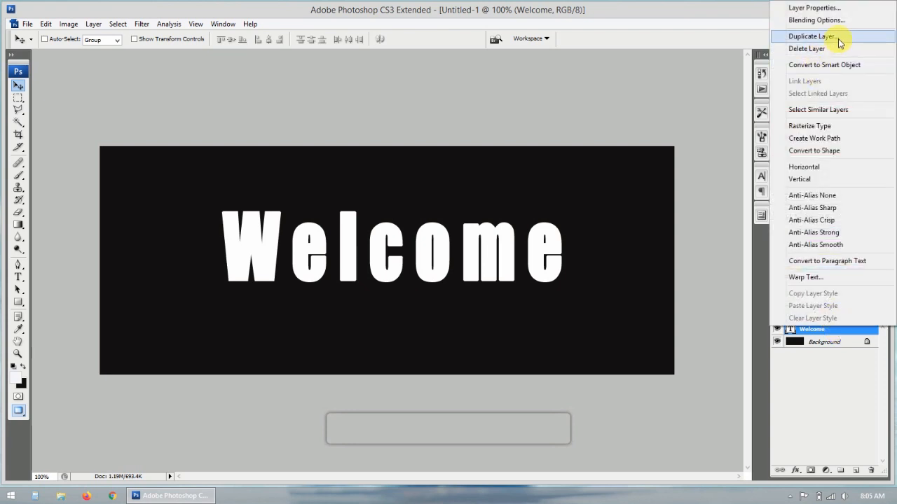
left_click(811, 36)
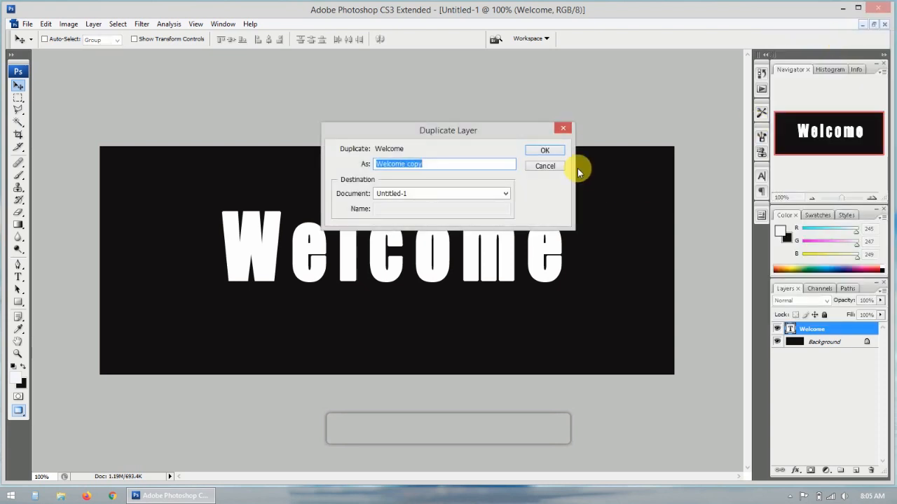
left_click(551, 153)
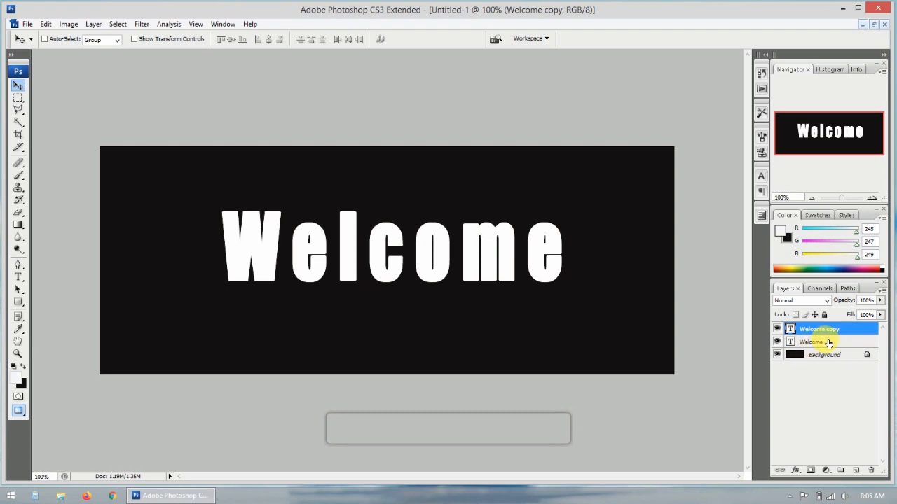
- Rasterize the original Welcome layer and apply the Wind filter to it three times, with the Wind method from the right
left_click(828, 343)
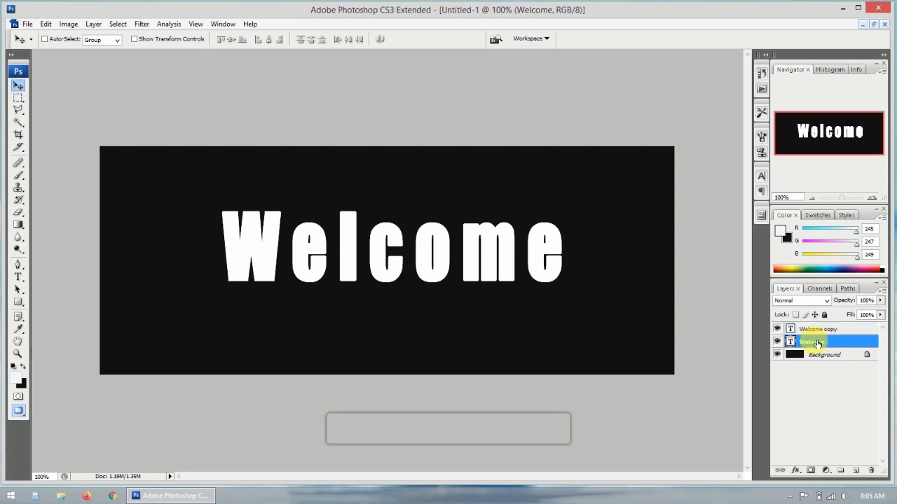
left_click(143, 25)
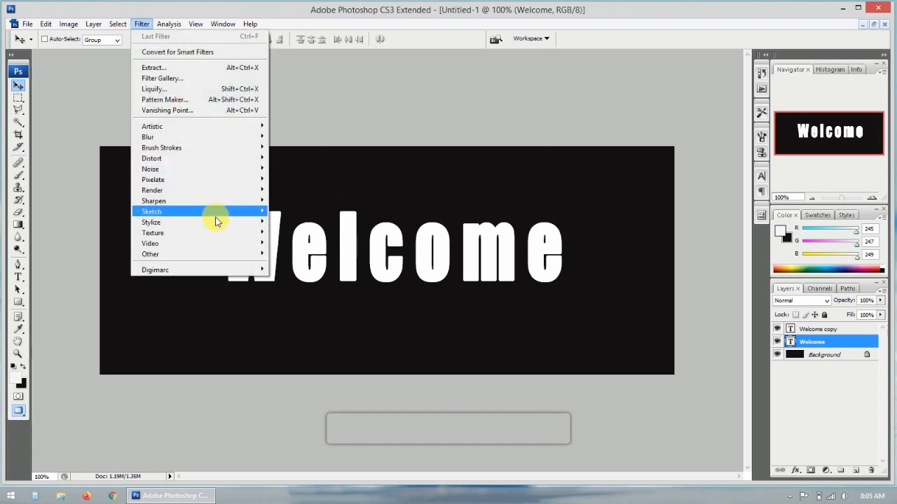
mouse_move(215, 222)
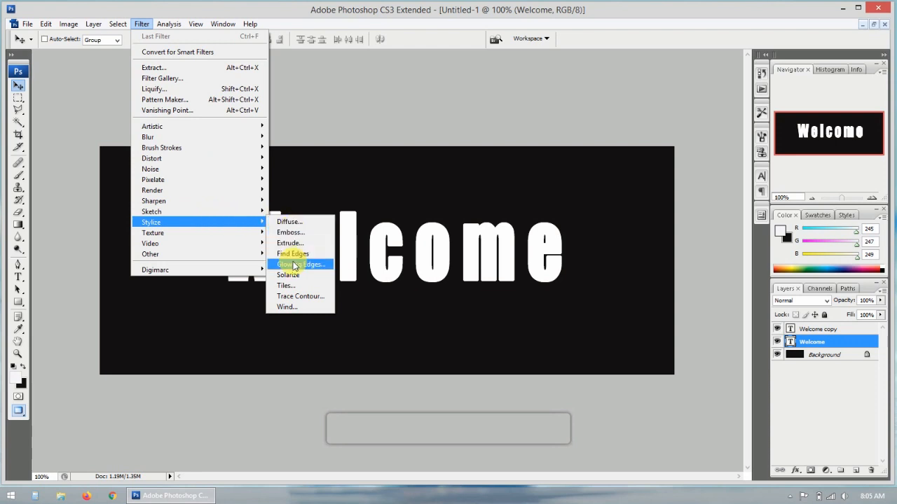
left_click(295, 307)
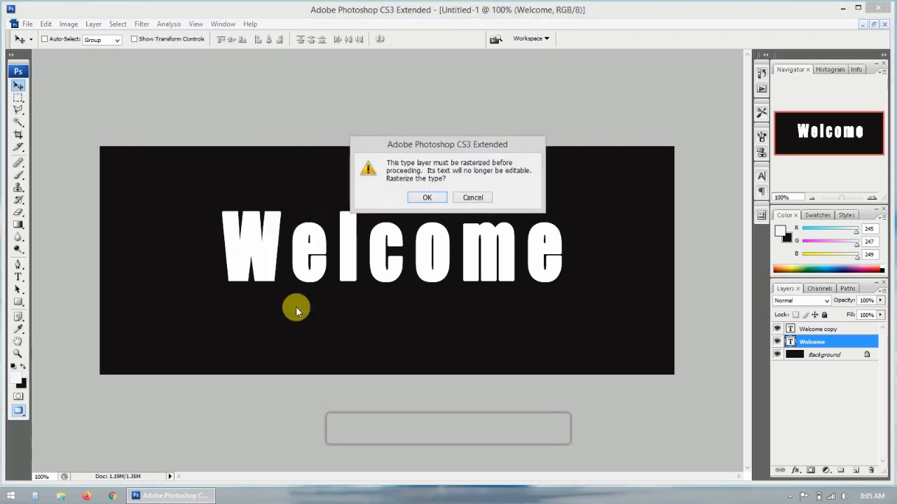
left_click(426, 198)
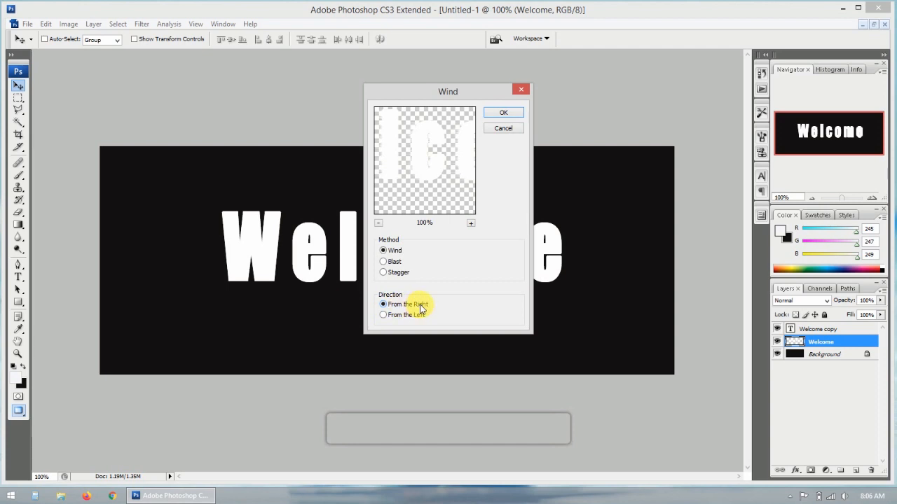
left_click(495, 115)
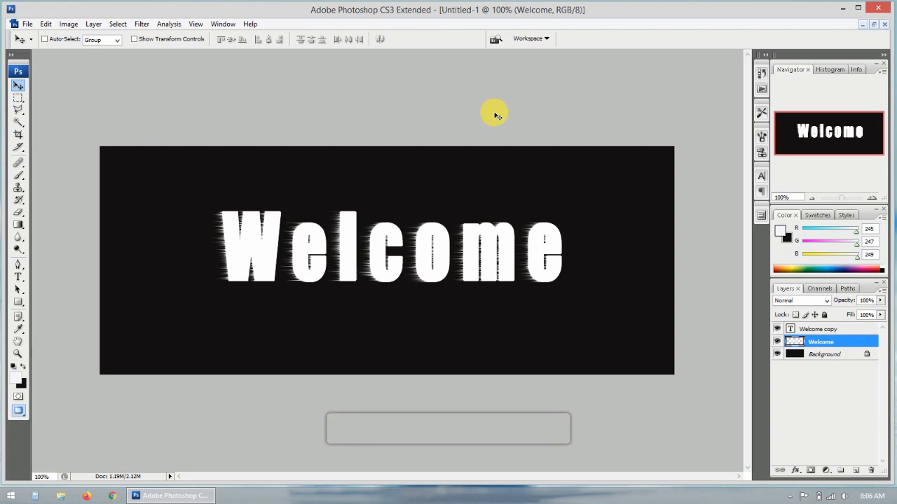
key("ctrl+f")
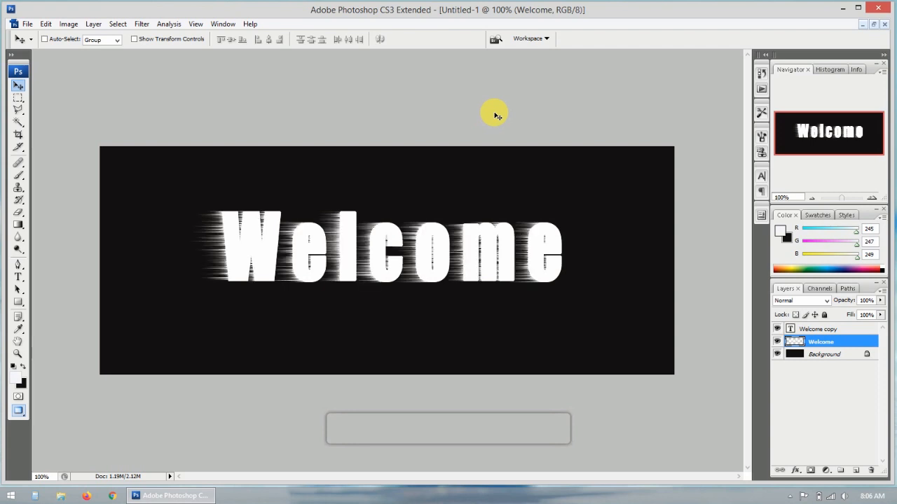
key("ctrl+f")
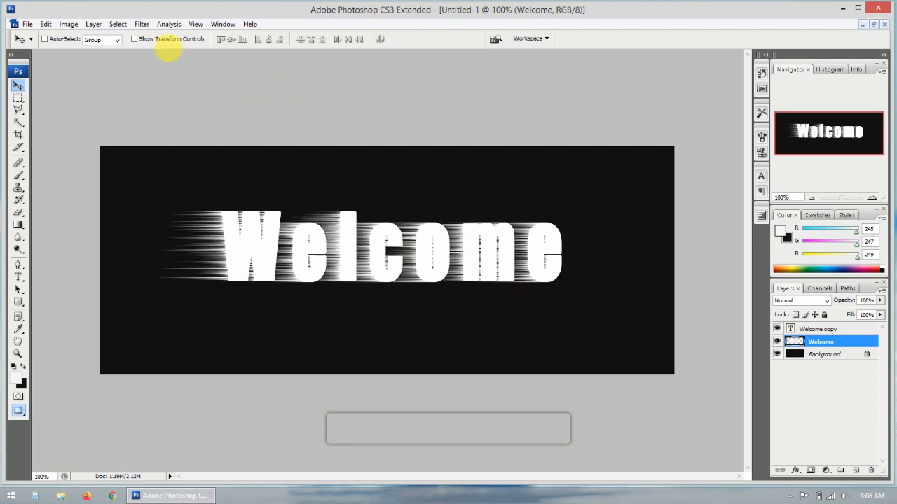
- Apply the Wind filter to the Welcome layer twice with the direction set to From the Left
left_click(141, 26)
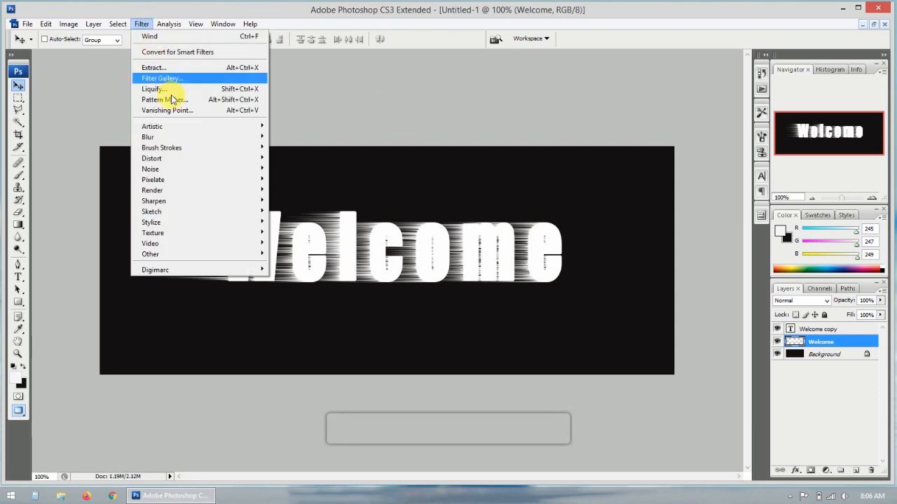
mouse_move(214, 222)
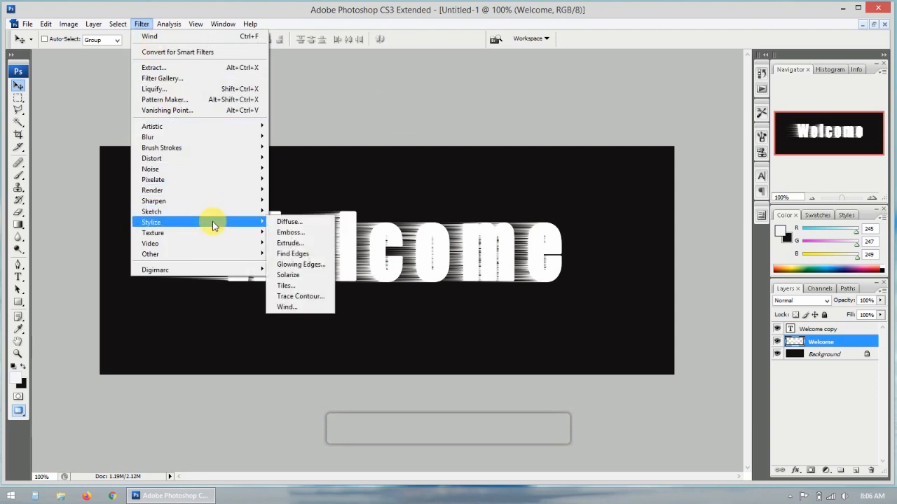
left_click(301, 306)
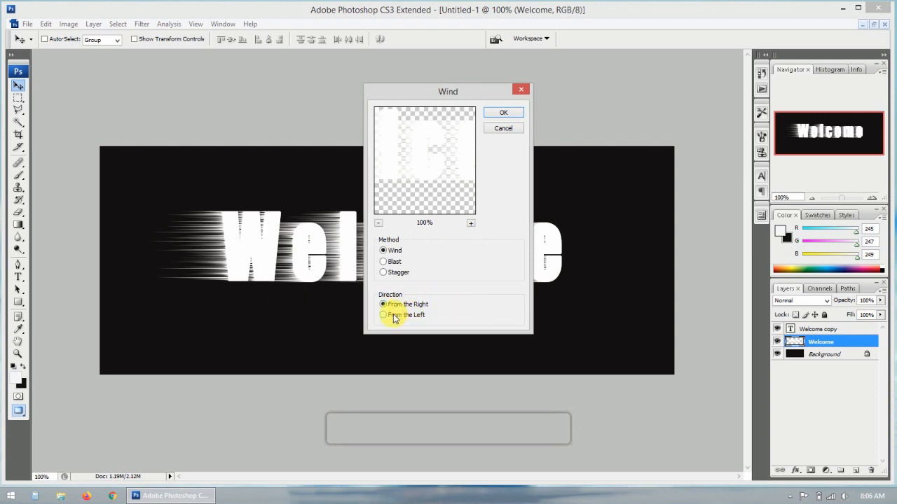
left_click(390, 316)
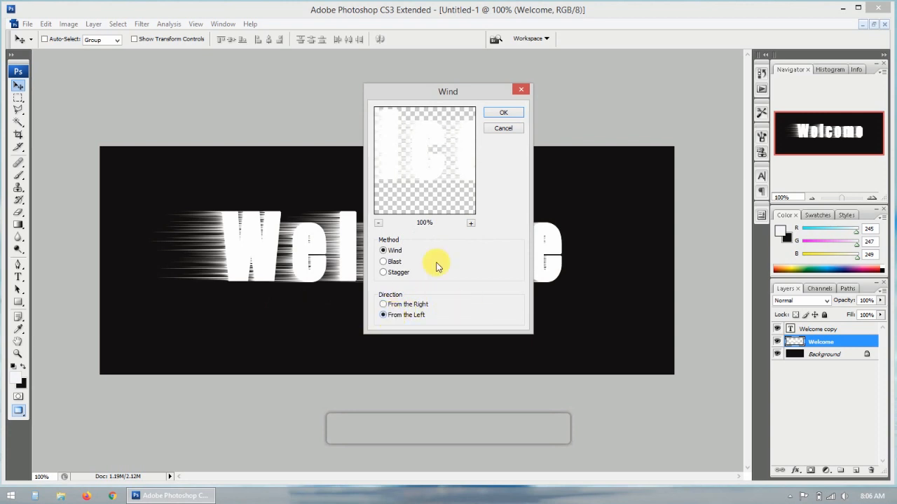
left_click(501, 115)
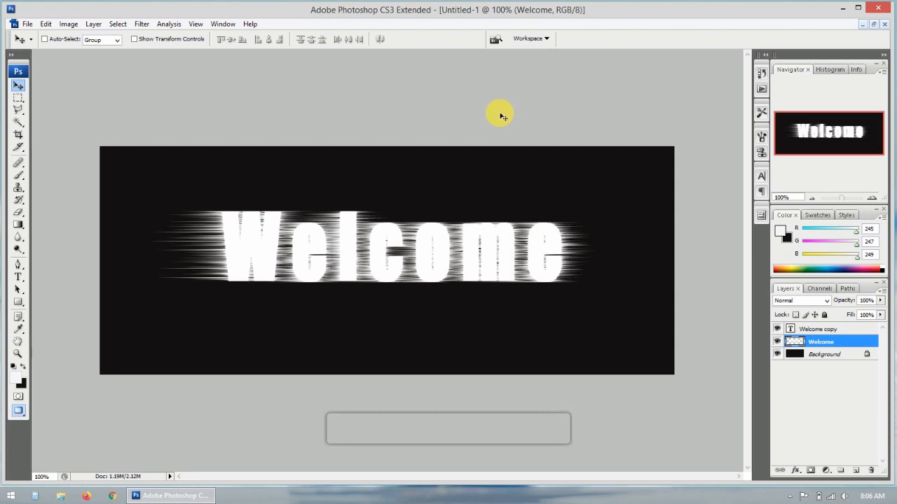
key("ctrl+f")
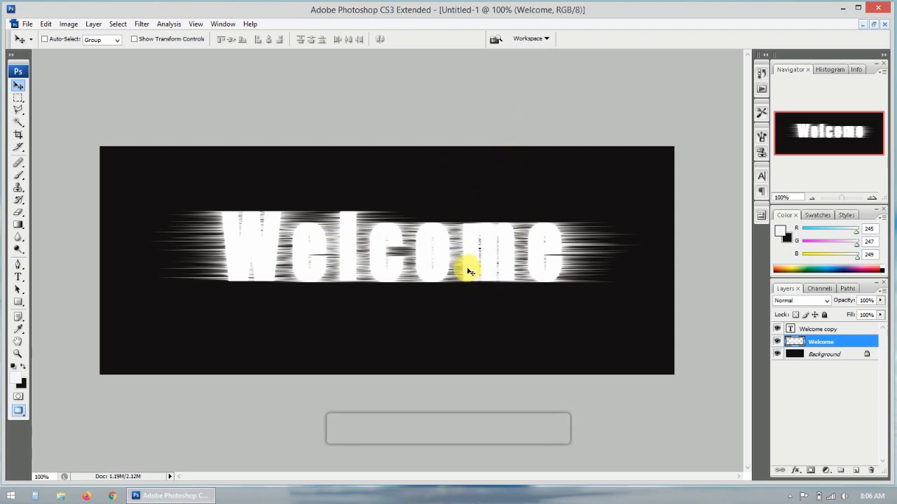
- Rotate the rasterized Welcome layer 90° clockwise with Free Transform
key("ctrl+t")
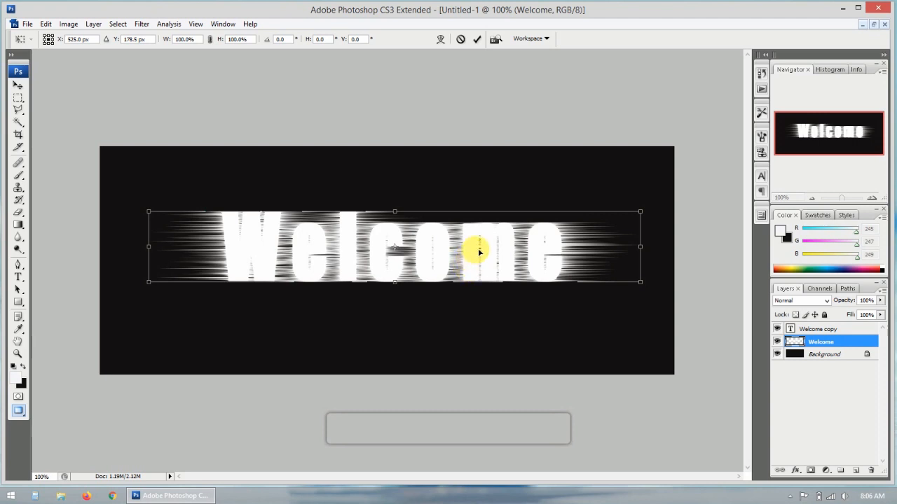
right_click(478, 252)
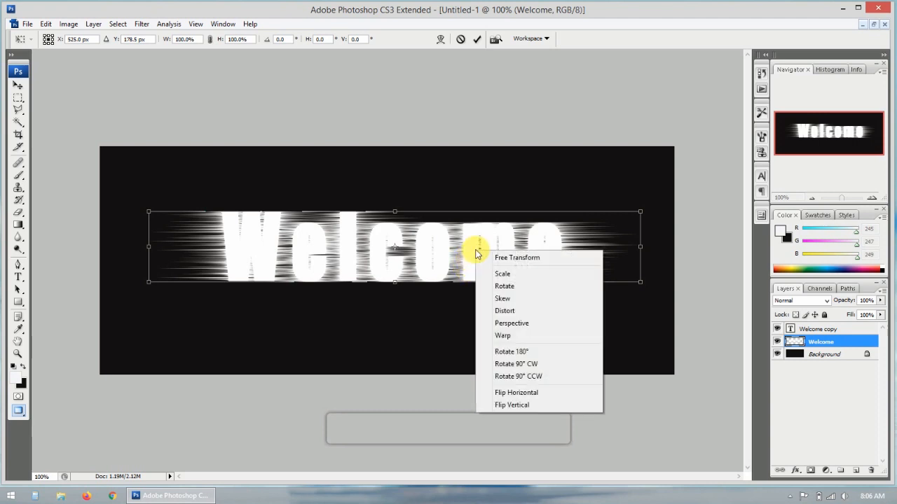
left_click(558, 365)
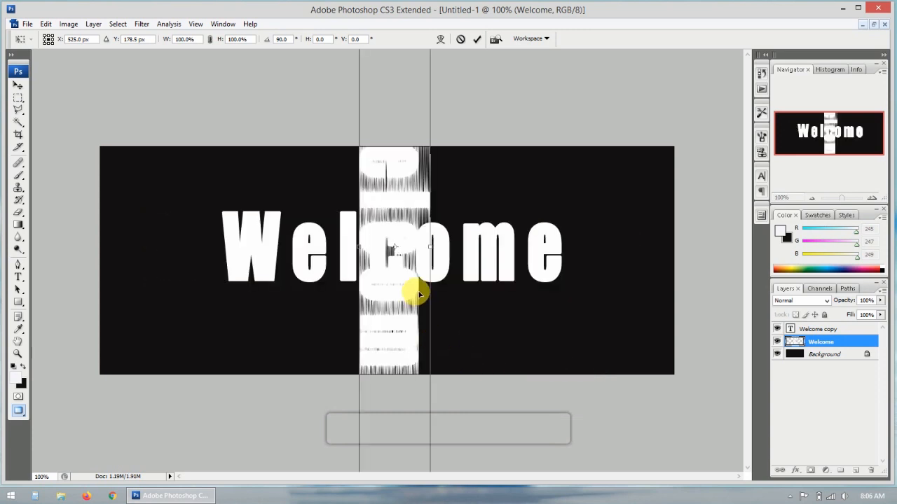
key("Return")
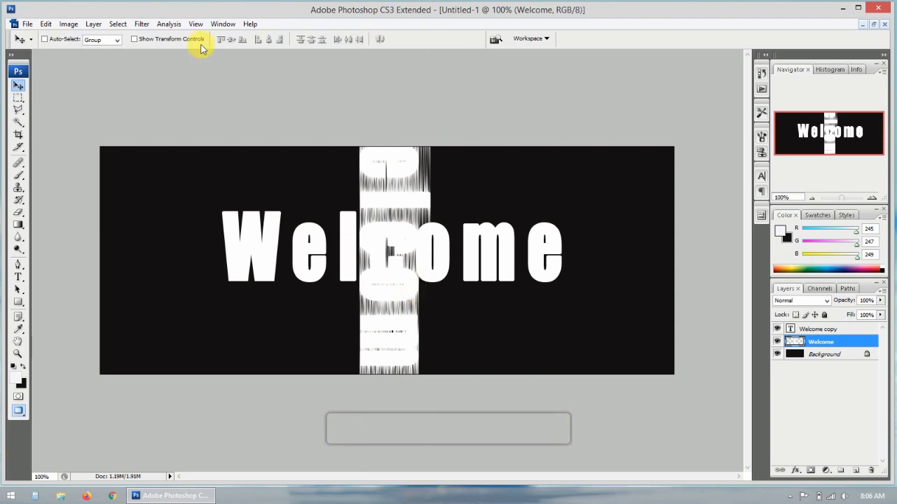
- Apply the Wind filter from the left to the rotated Welcome layer, using the Wind method
left_click(142, 25)
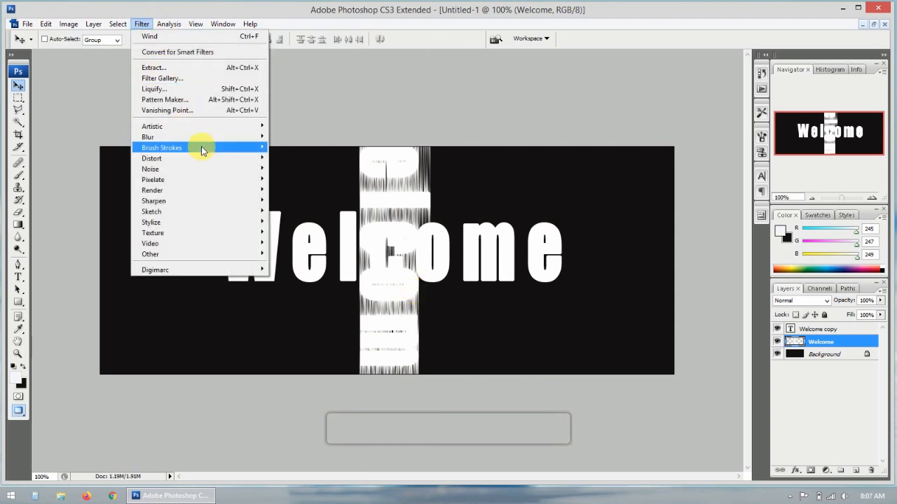
mouse_move(235, 223)
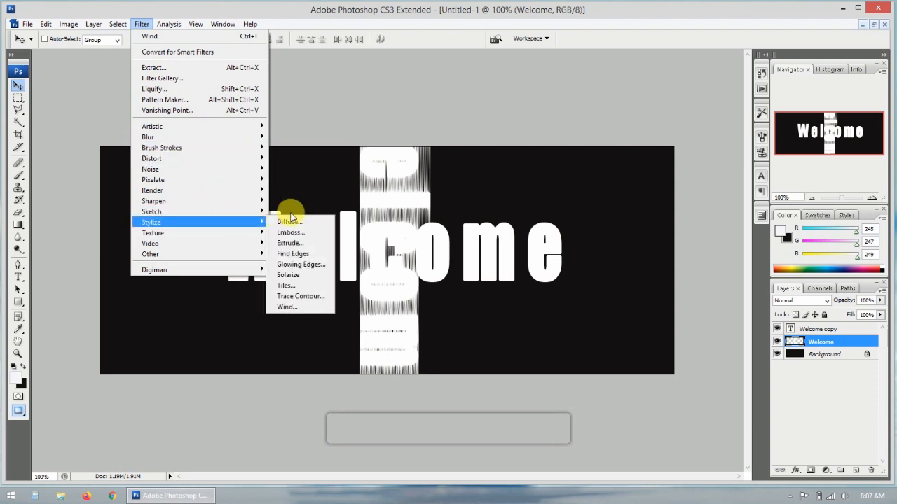
left_click(311, 309)
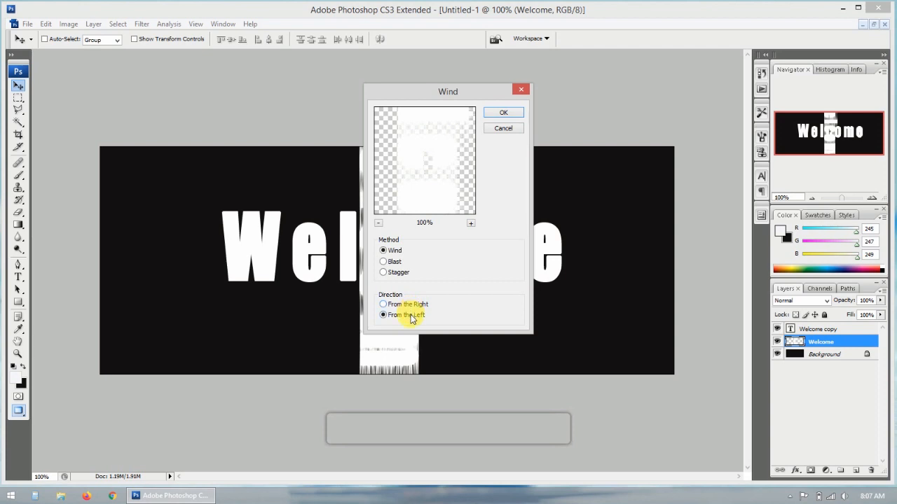
left_click(494, 114)
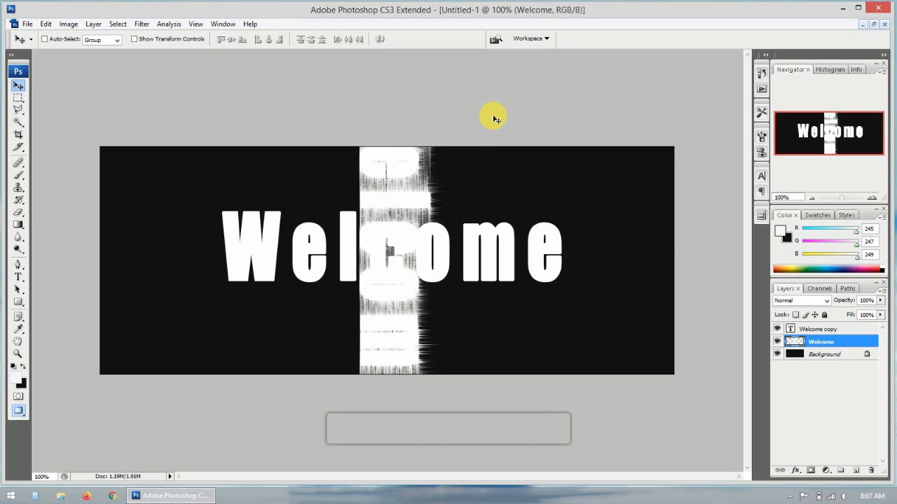
- Repeat the Wind filter twice from the left on the rotated Welcome layer, and apply and repeat it with the direction From the Right
key("ctrl+f")
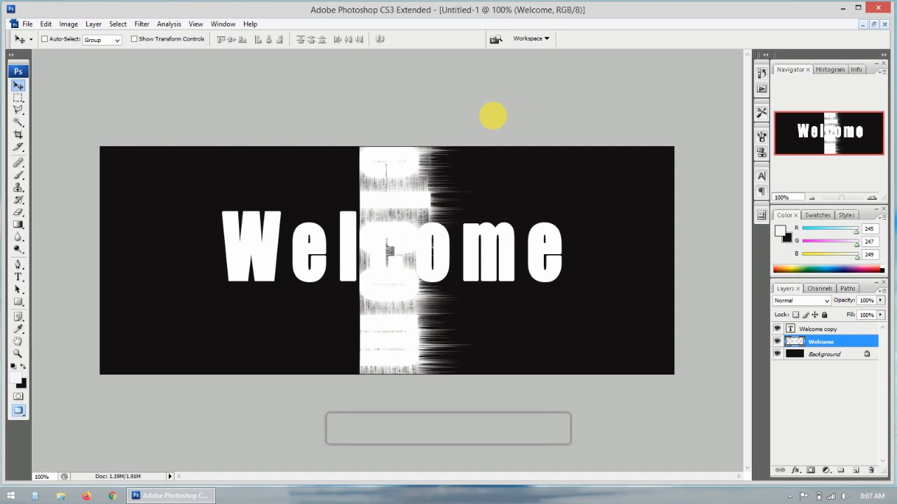
key("ctrl+f")
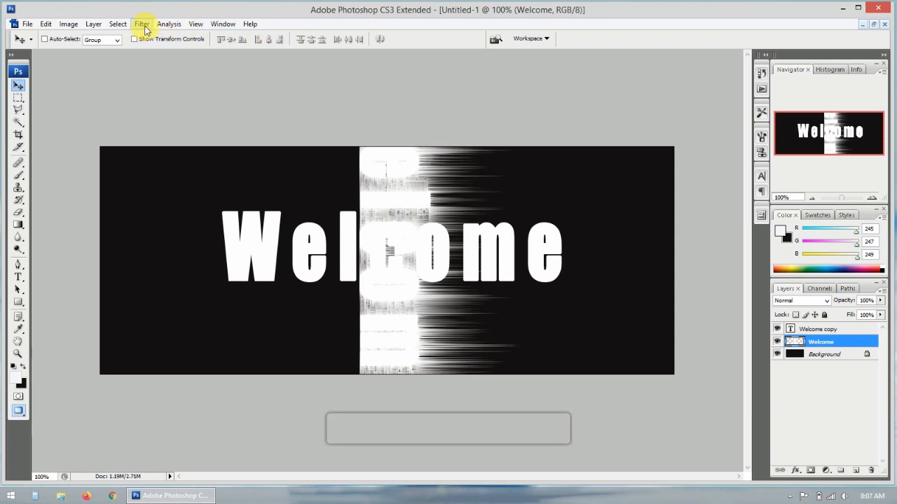
left_click(144, 27)
mouse_move(219, 216)
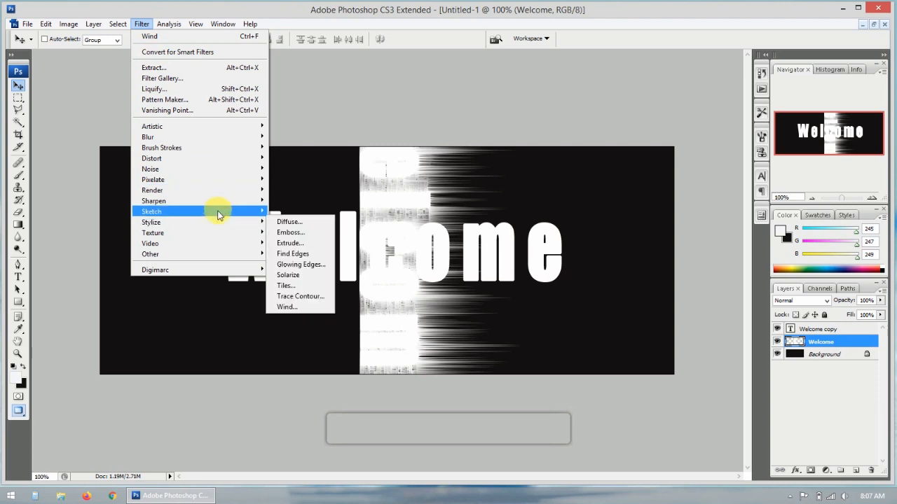
mouse_move(246, 223)
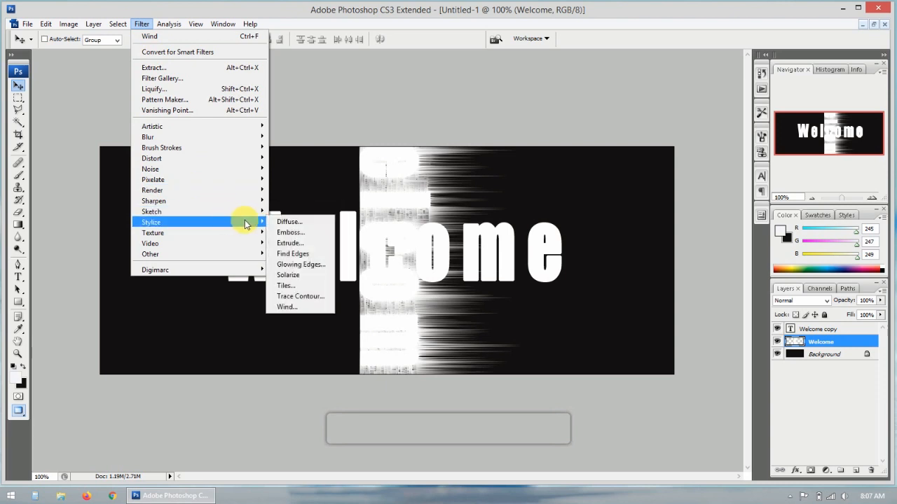
left_click(301, 307)
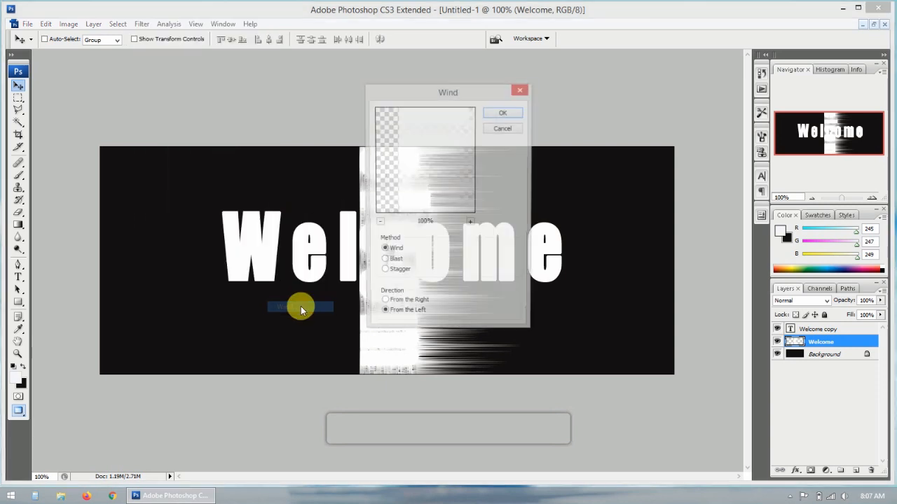
left_click(405, 306)
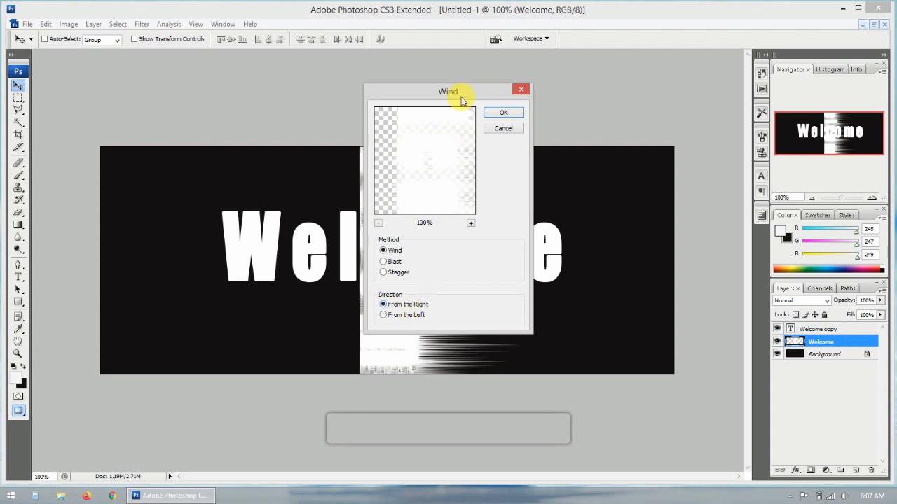
left_click(503, 113)
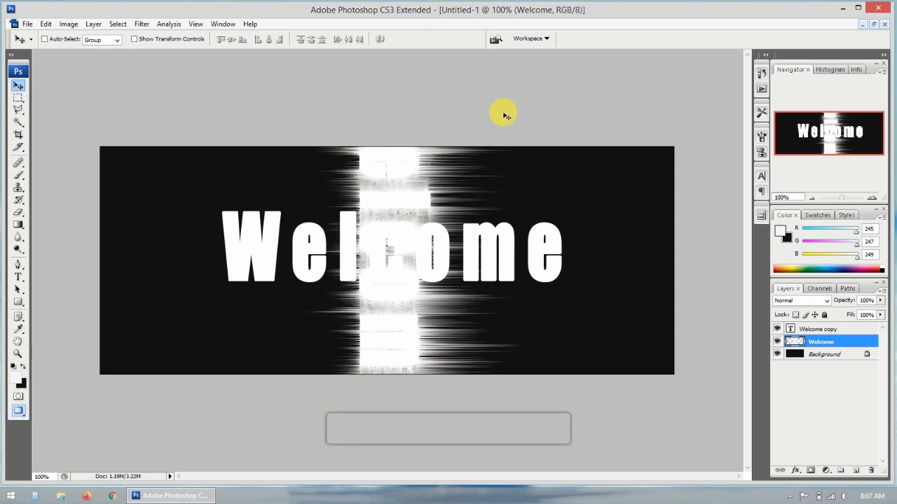
key("ctrl+f")
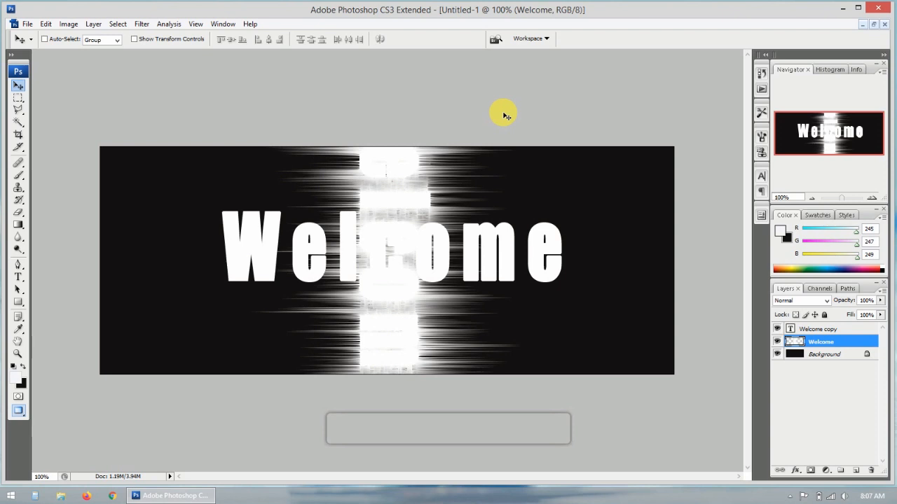
- Rotate the streaked Welcome layer 90° counterclockwise with Free Transform and move it to line up behind the Welcome copy text
key("ctrl+t")
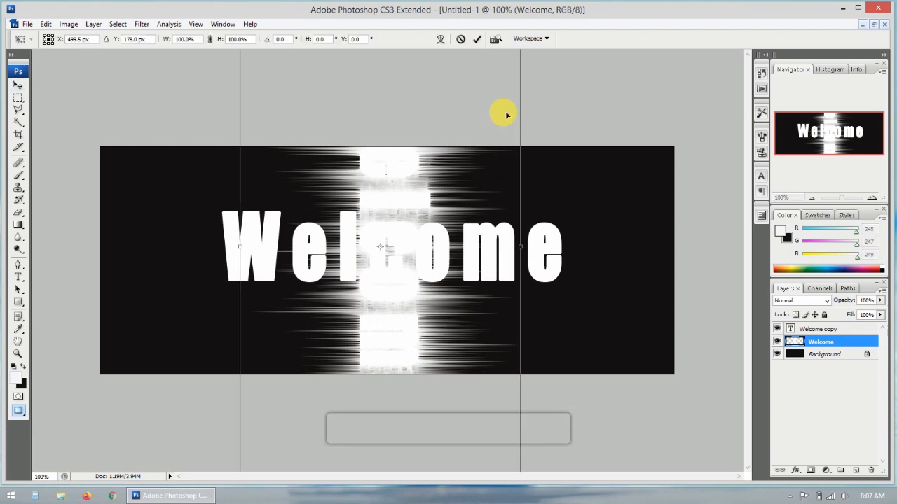
right_click(446, 230)
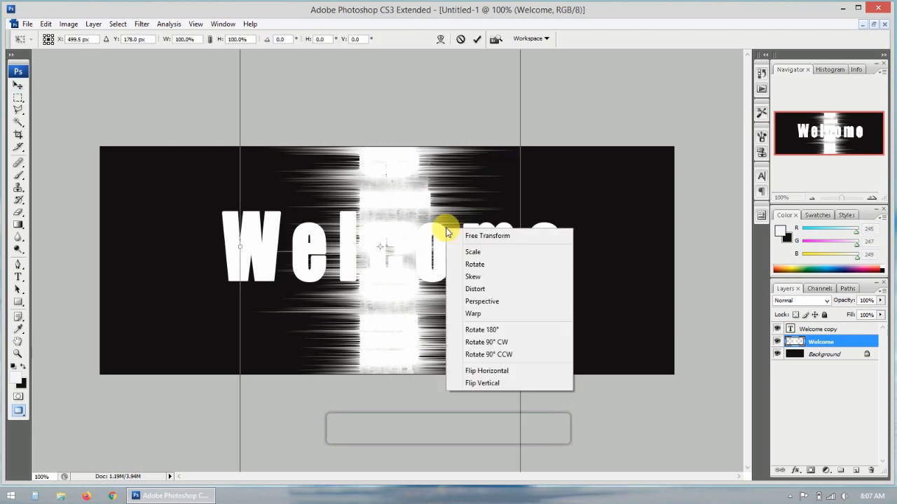
left_click(489, 356)
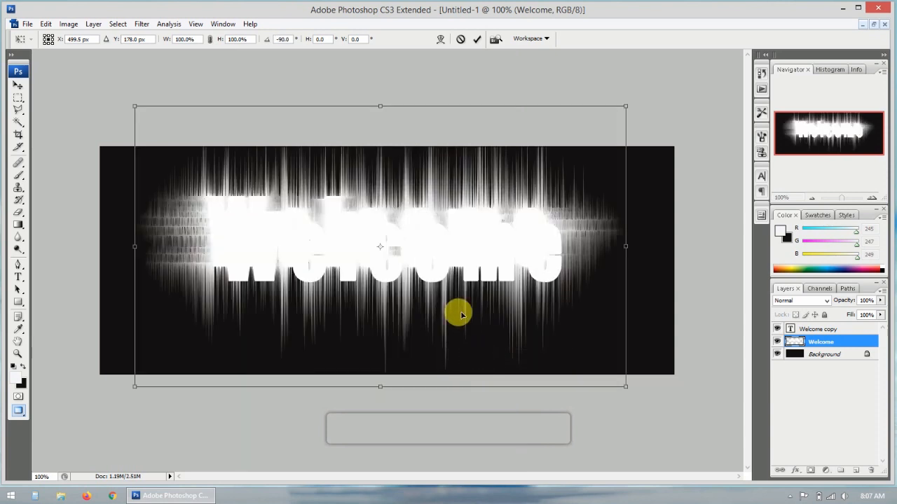
left_click_drag(456, 303, 475, 318)
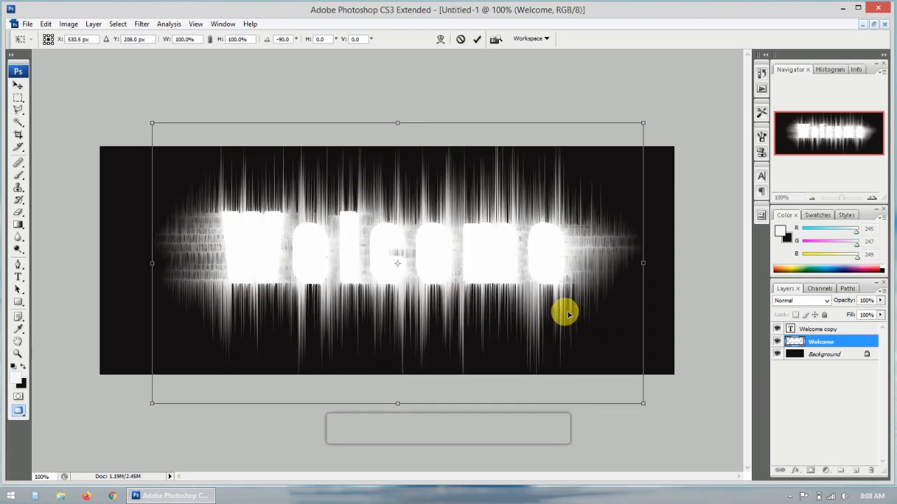
key("Return")
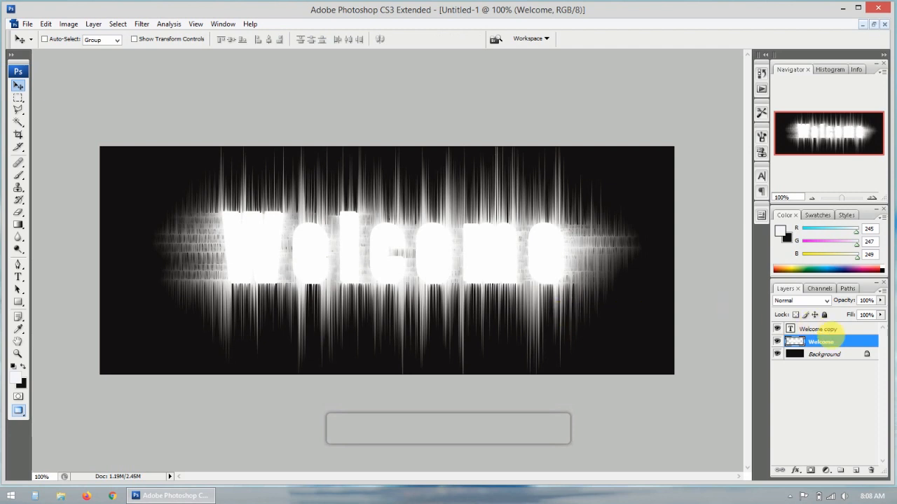
- Add a red Color Overlay layer style in Normal mode at 100% opacity to the streaked Welcome layer
right_click(838, 343)
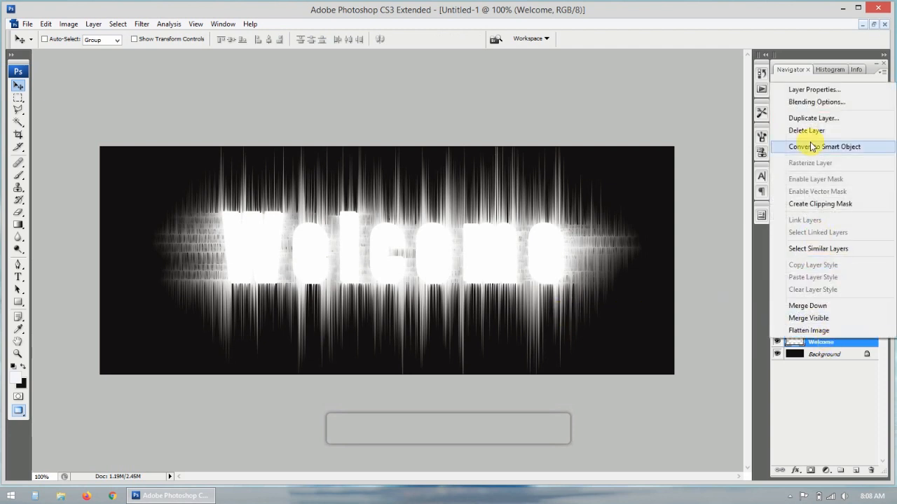
left_click(850, 102)
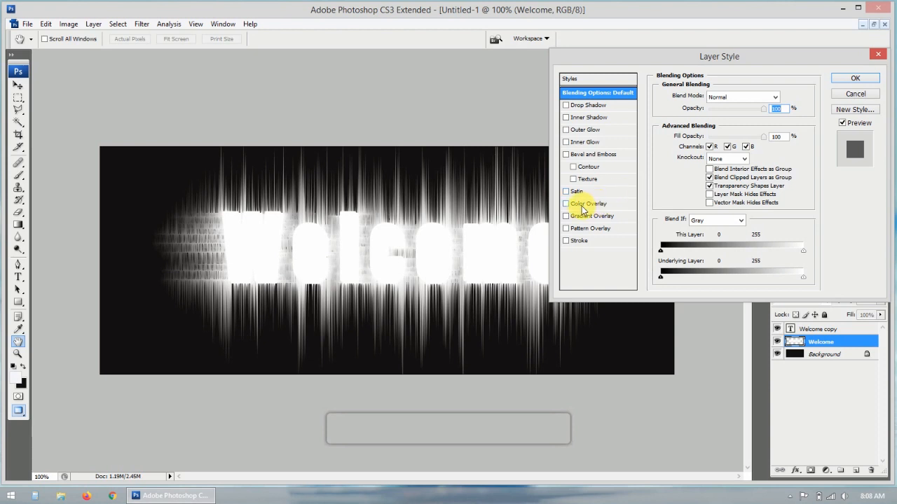
left_click(582, 205)
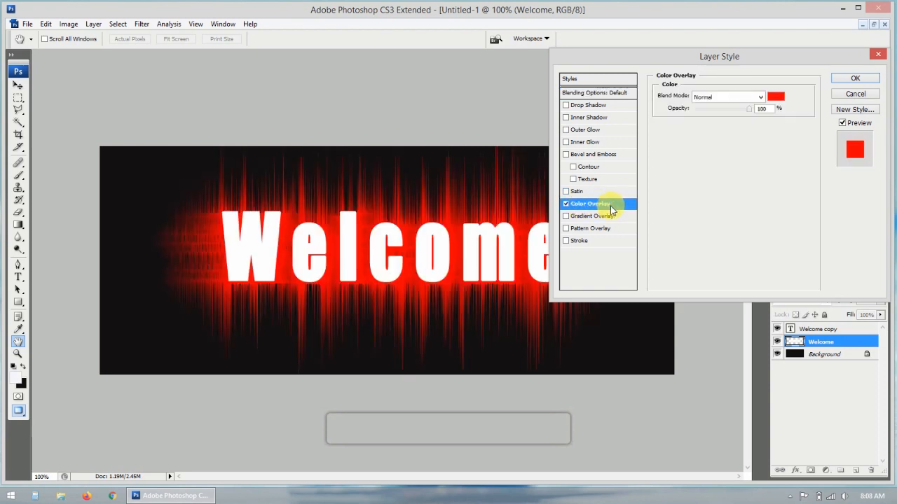
left_click(854, 78)
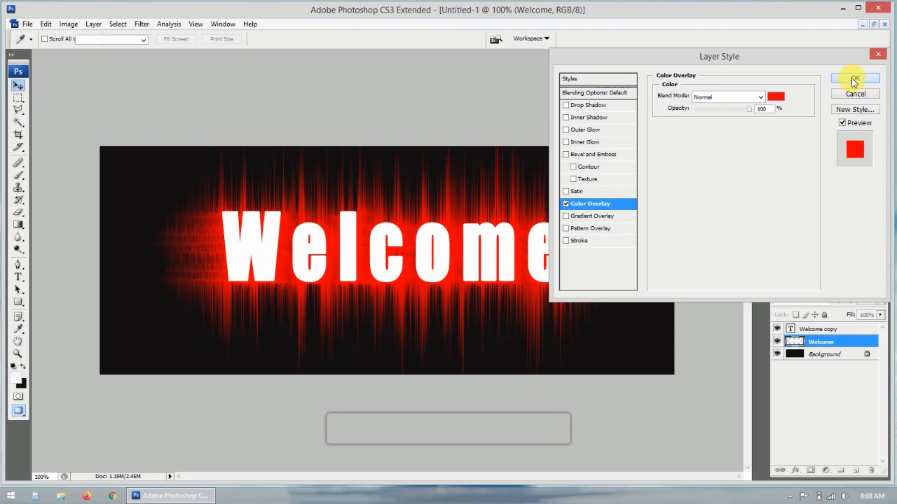